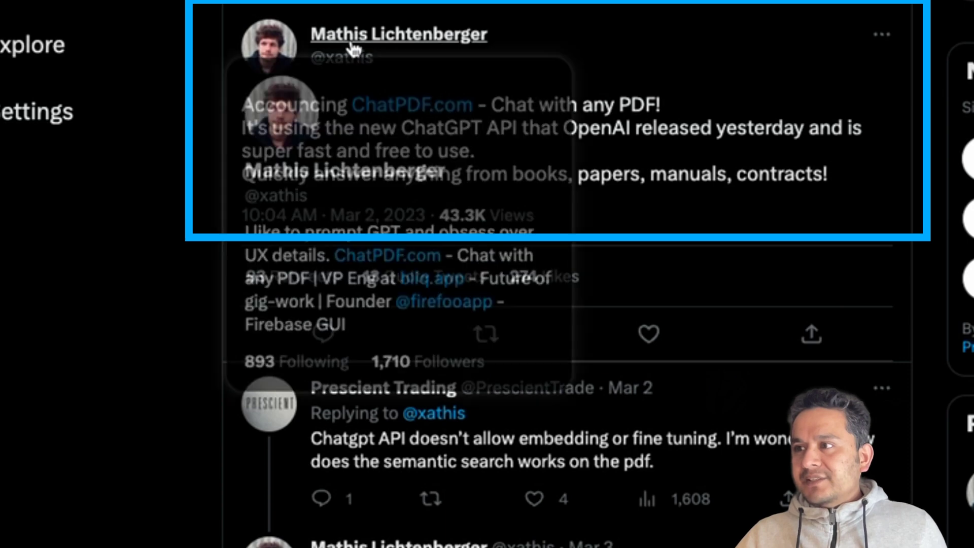
Read the tweet announcing ChatPDF.com and its use of the ChatGPT API.
mouse_move(456, 44)
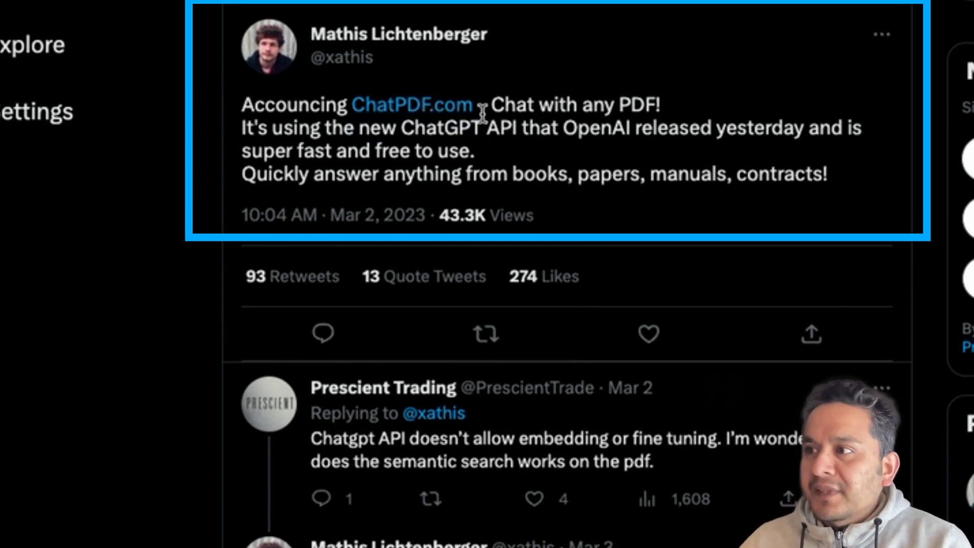
left_click(250, 107)
left_click_drag(250, 107, 830, 180)
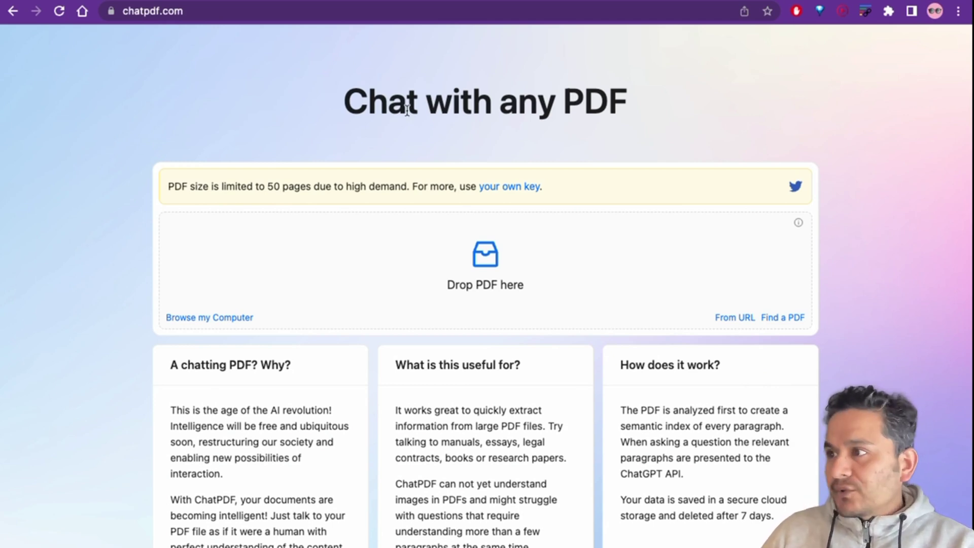
Review the PDF page-limit notice on the ChatPDF page and the instructions for using your own OpenAI API key.
left_click_drag(341, 98, 643, 102)
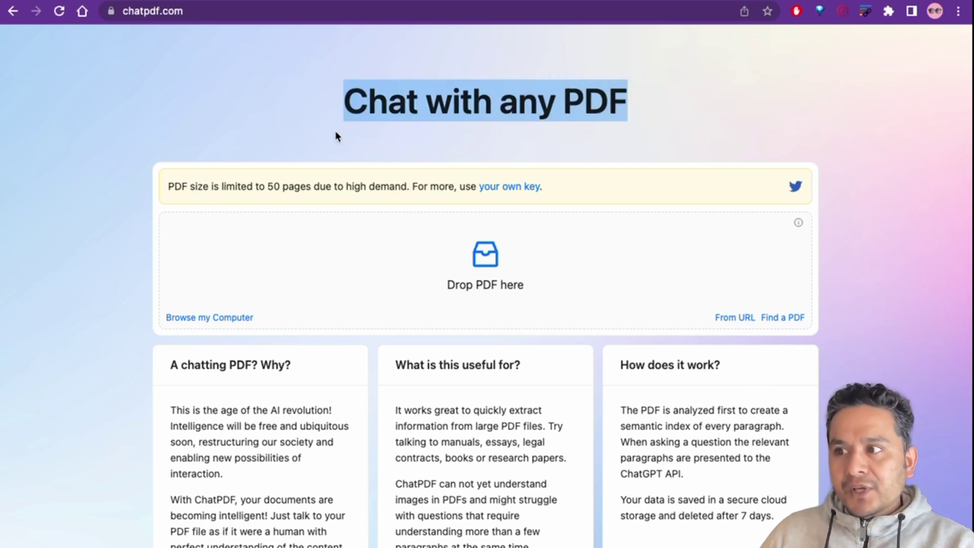
left_click_drag(166, 186, 405, 191)
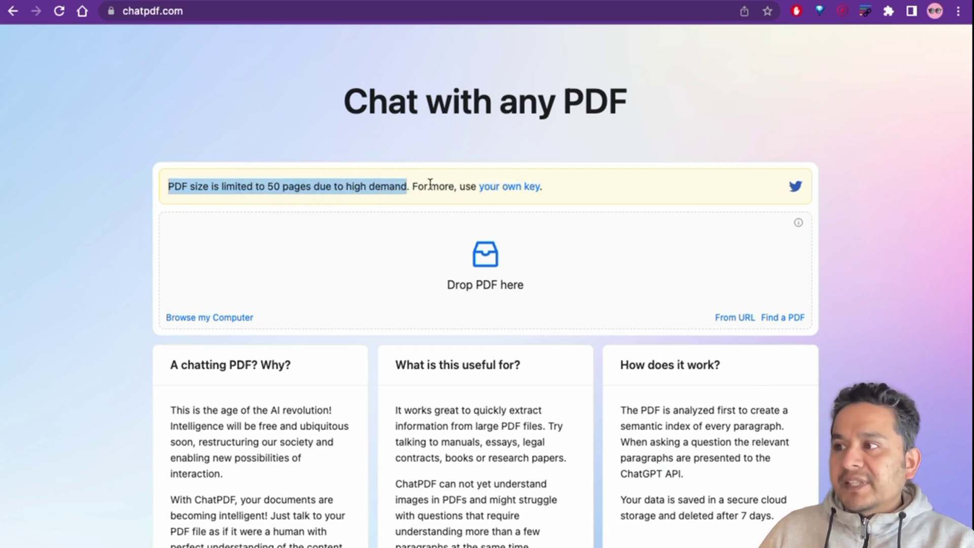
left_click_drag(412, 187, 585, 176)
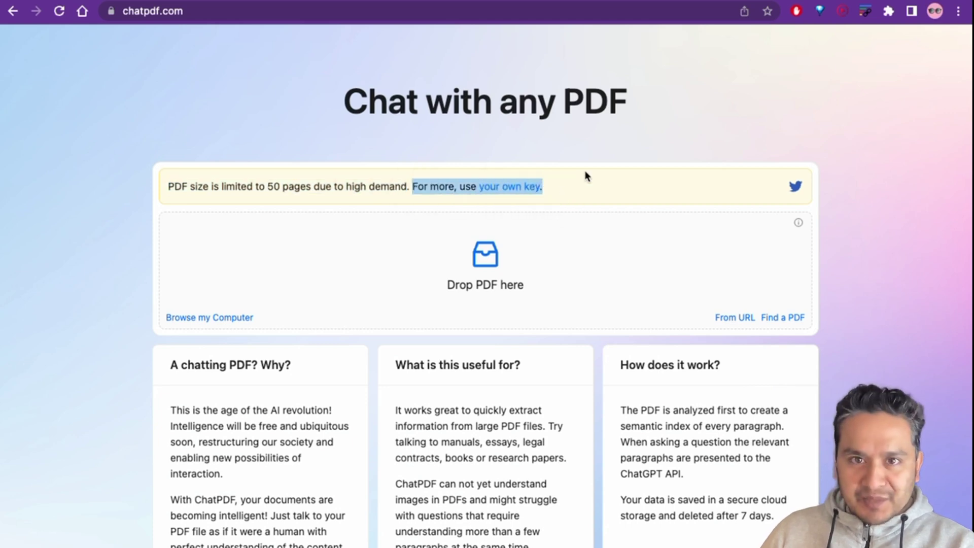
left_click(489, 191)
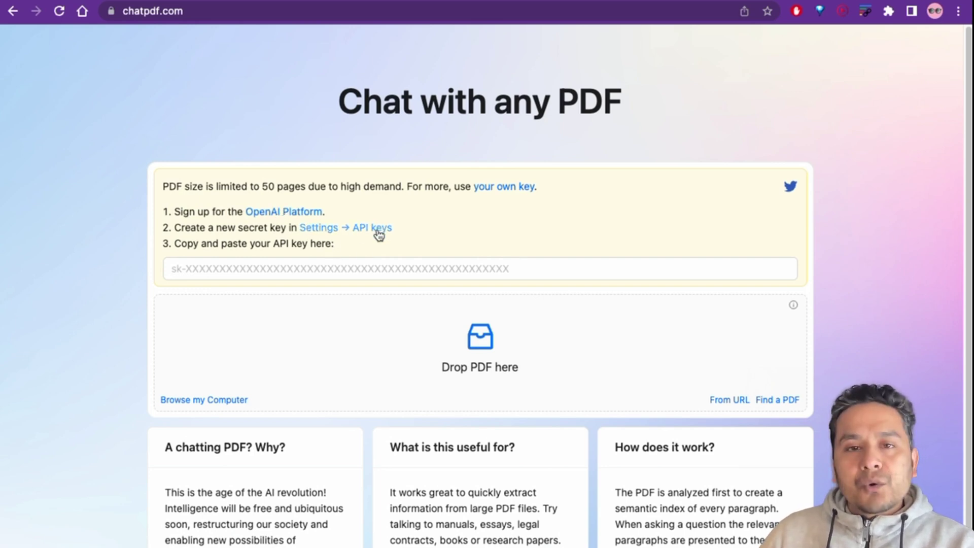
left_click(353, 271)
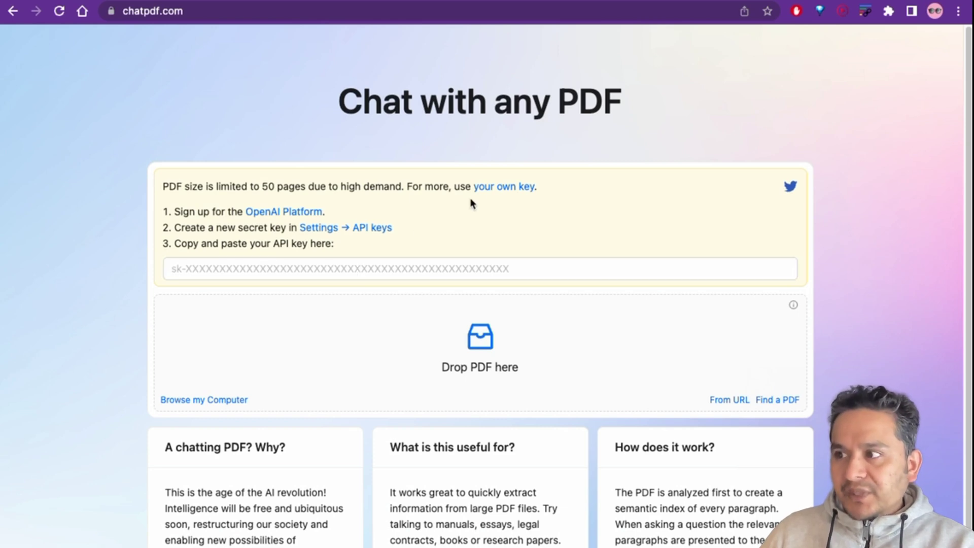
left_click(499, 192)
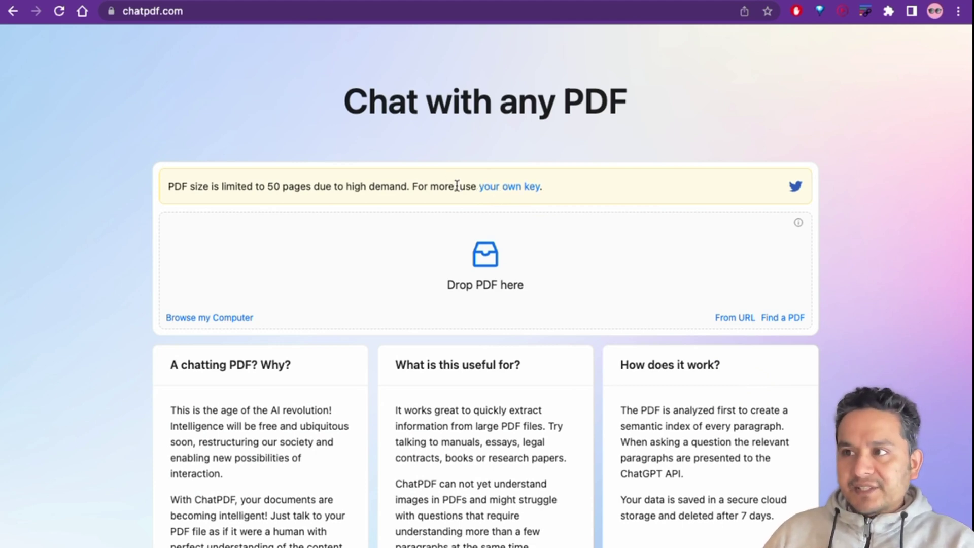
Read the "A chatting PDF? Why?" and "What is this useful for?" sections of the ChatPDF page.
triple_click(191, 405)
left_click_drag(171, 366, 310, 376)
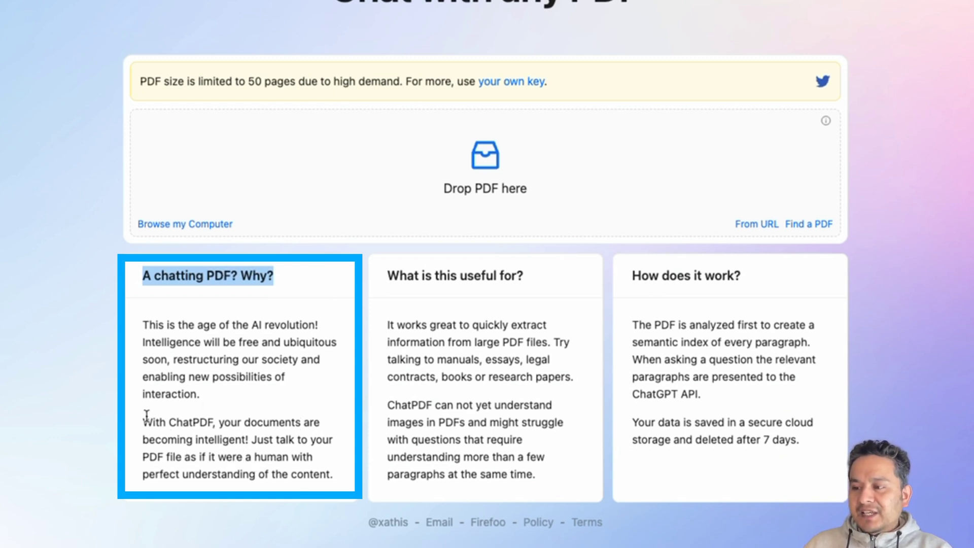
left_click(137, 429)
left_click_drag(136, 429, 343, 465)
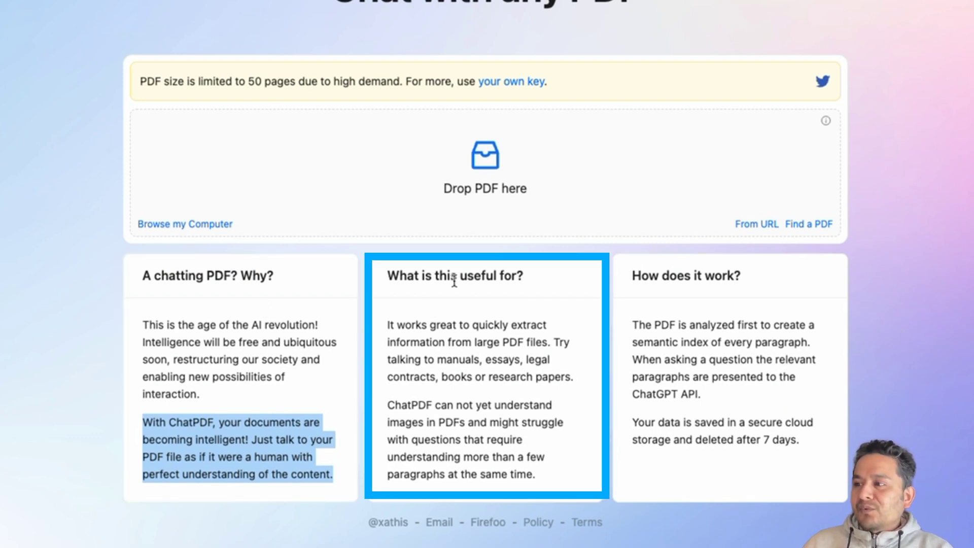
left_click_drag(387, 324, 563, 400)
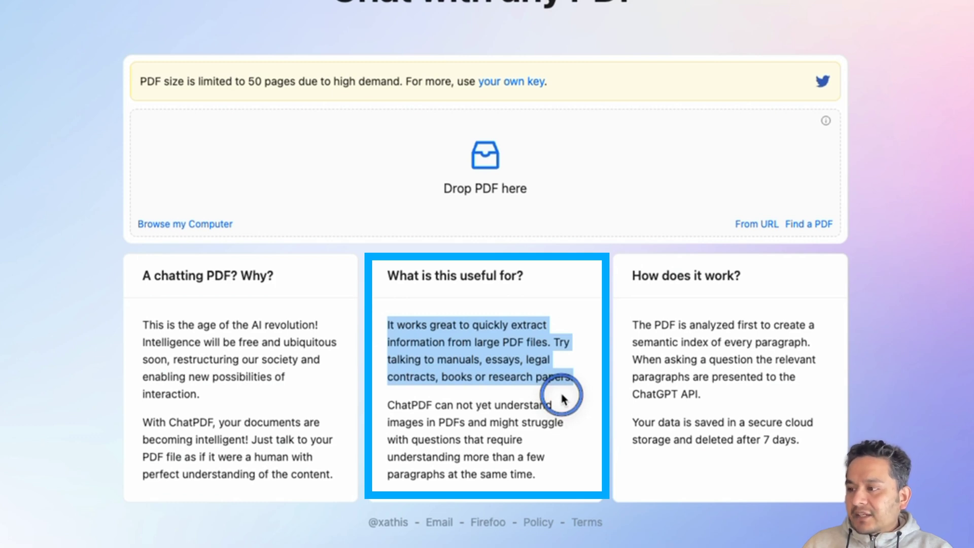
left_click_drag(563, 400, 558, 400)
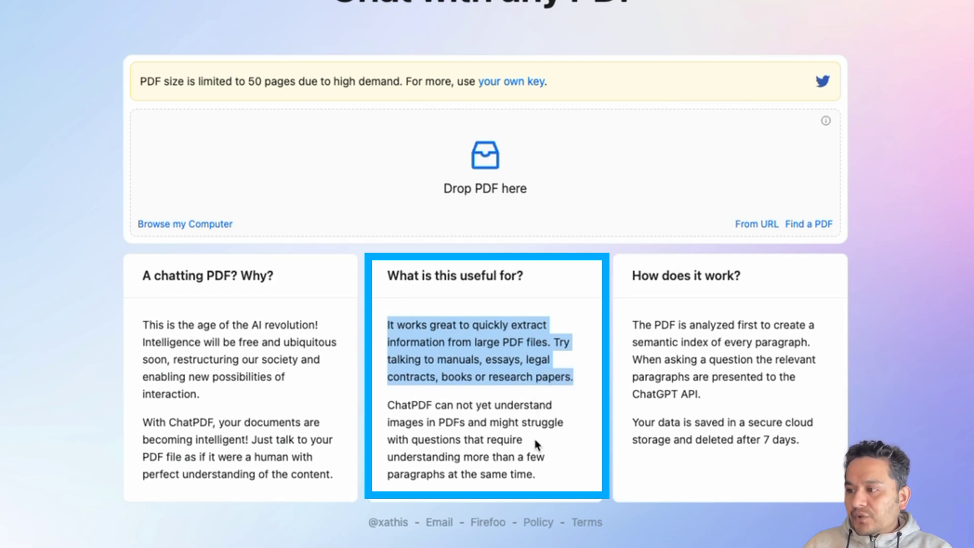
left_click(506, 404)
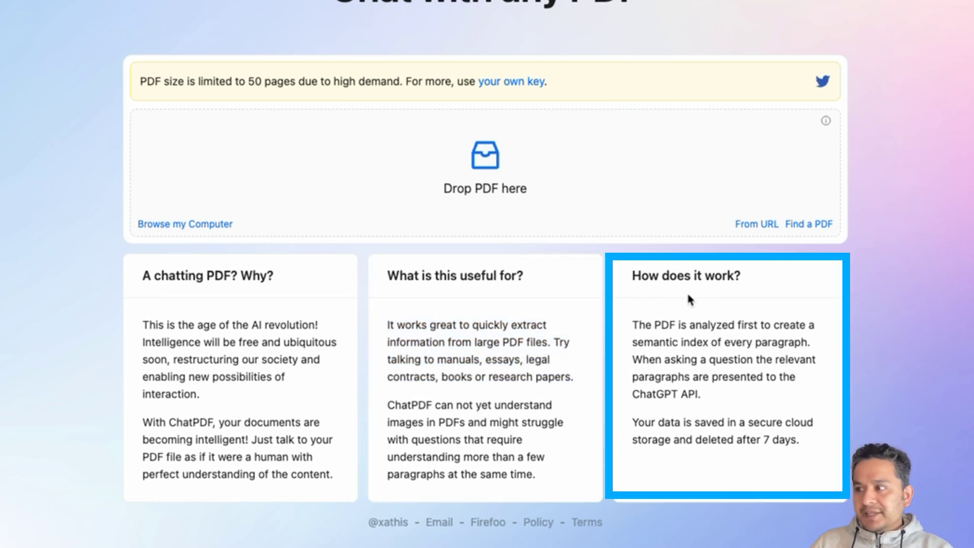
Read the "How does it work?" section on semantic indexing, the ChatGPT API and data storage.
left_click_drag(632, 325, 820, 344)
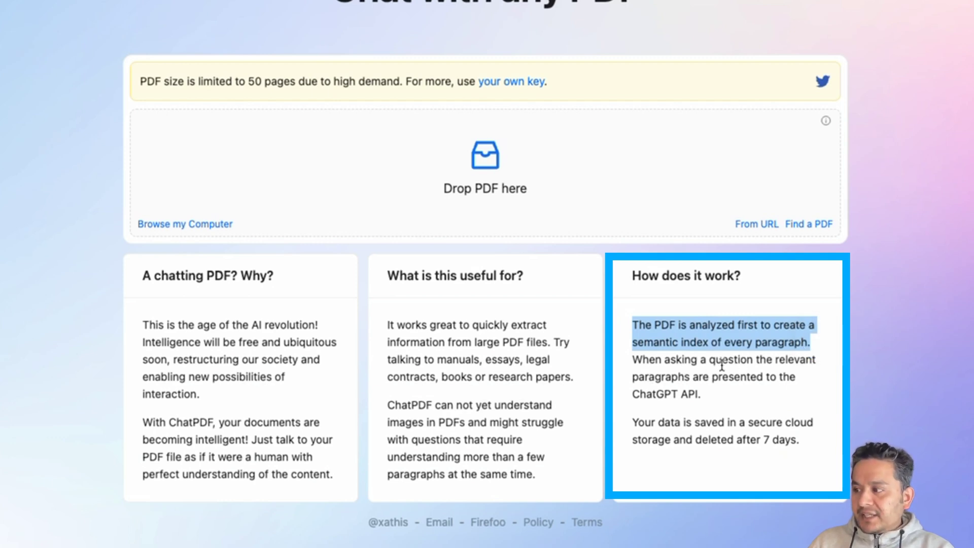
left_click_drag(630, 361, 743, 394)
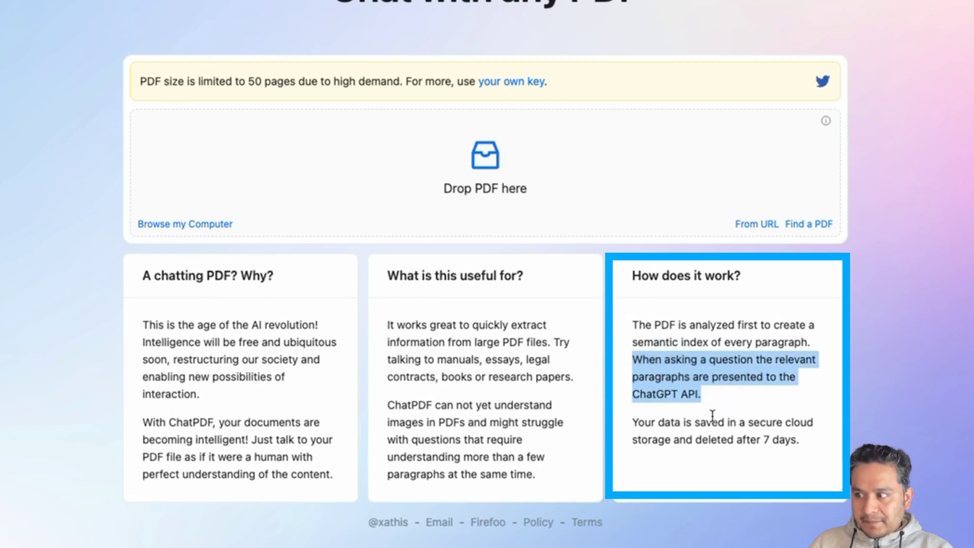
left_click_drag(800, 440, 630, 424)
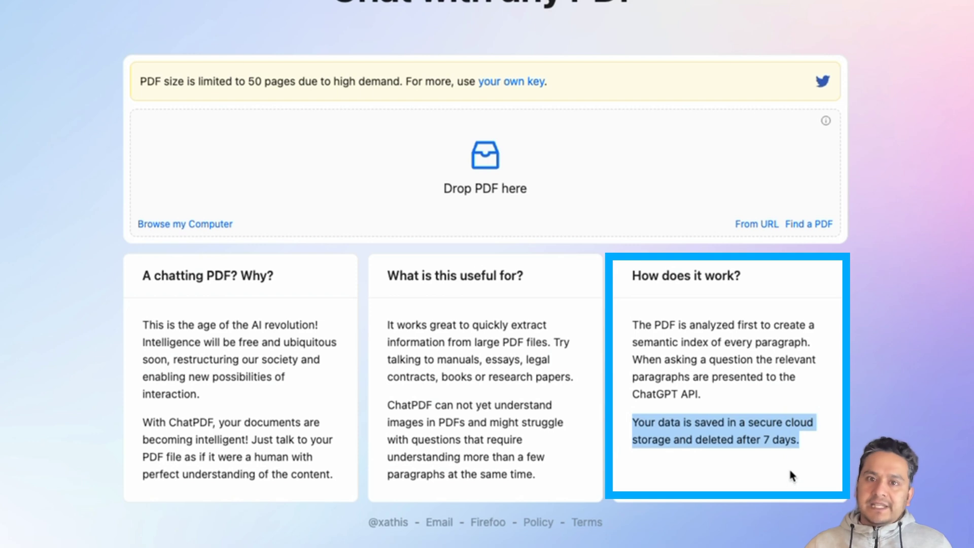
left_click_drag(631, 359, 704, 408)
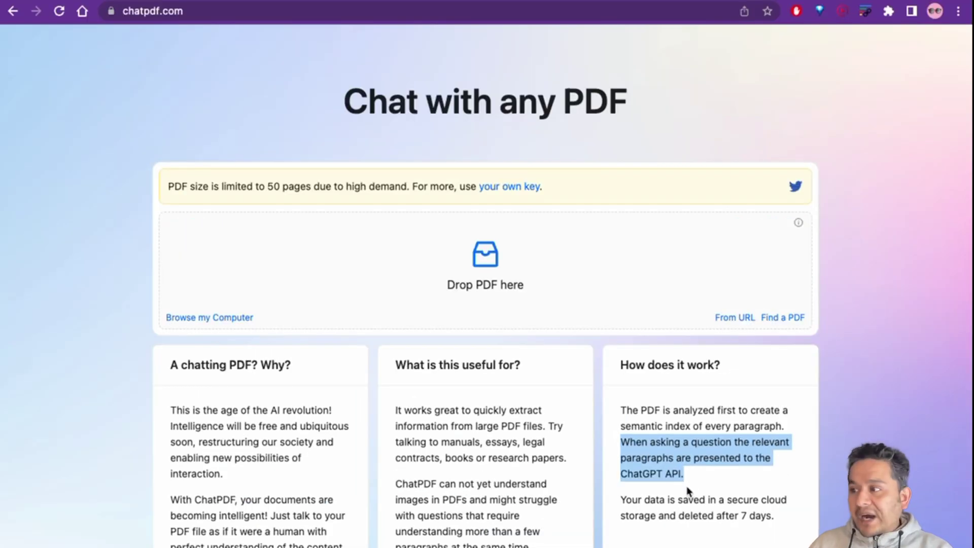
triple_click(672, 426)
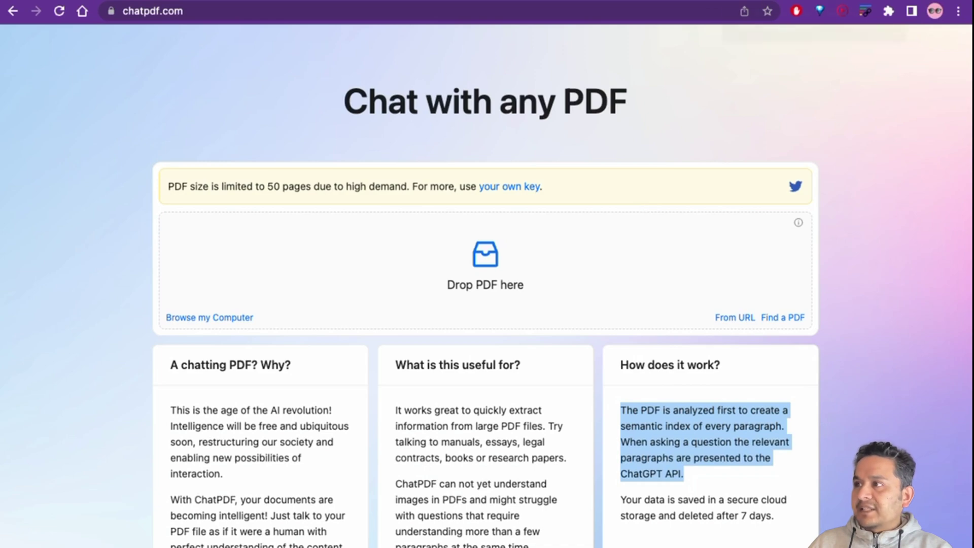
Switch to the ChatGPT conversation and read its two-sentence explanation of a semantic index.
left_click(497, 2)
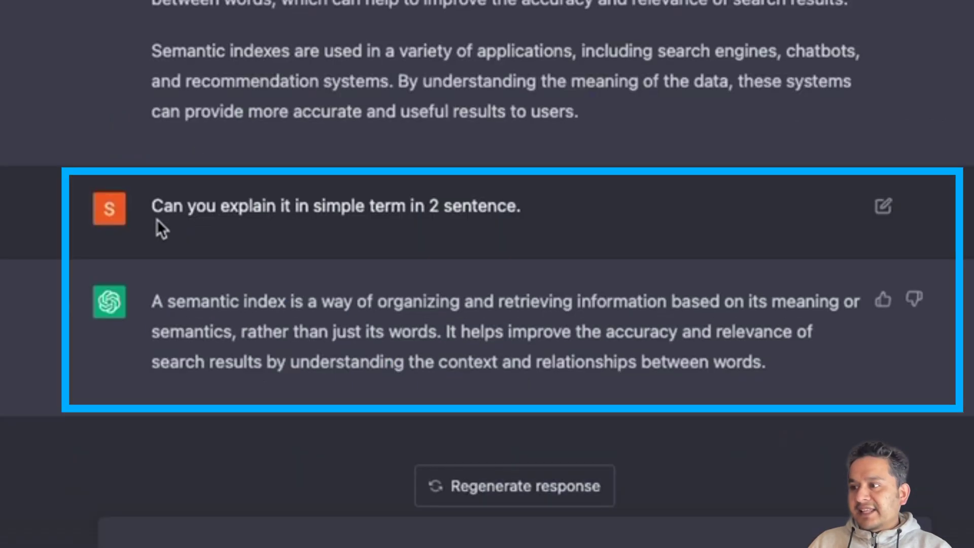
left_click_drag(152, 207, 446, 225)
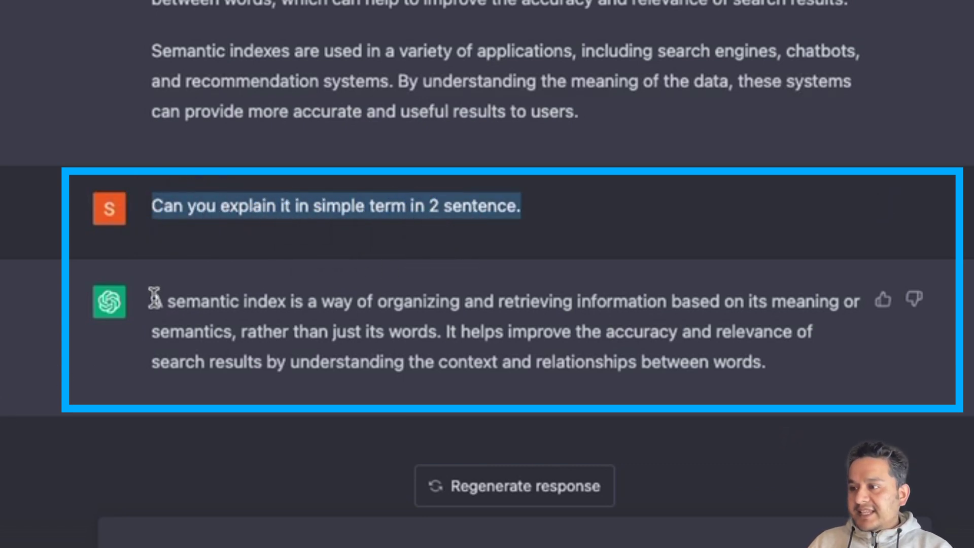
left_click_drag(152, 299, 809, 373)
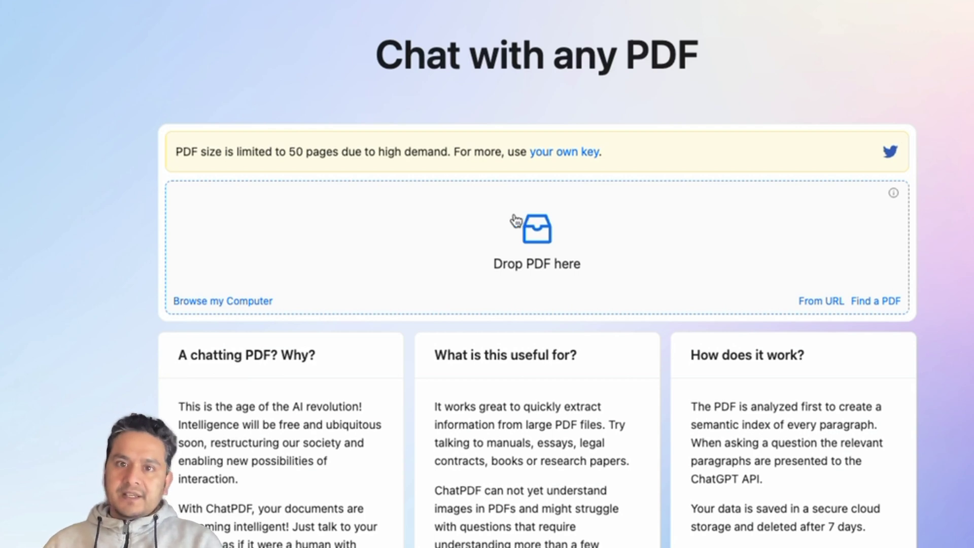
Upload AI-Definitions-HAI.pdf from the computer to ChatPDF and read the introduction and key takeaways it generates.
left_click(218, 303)
double_click(389, 159)
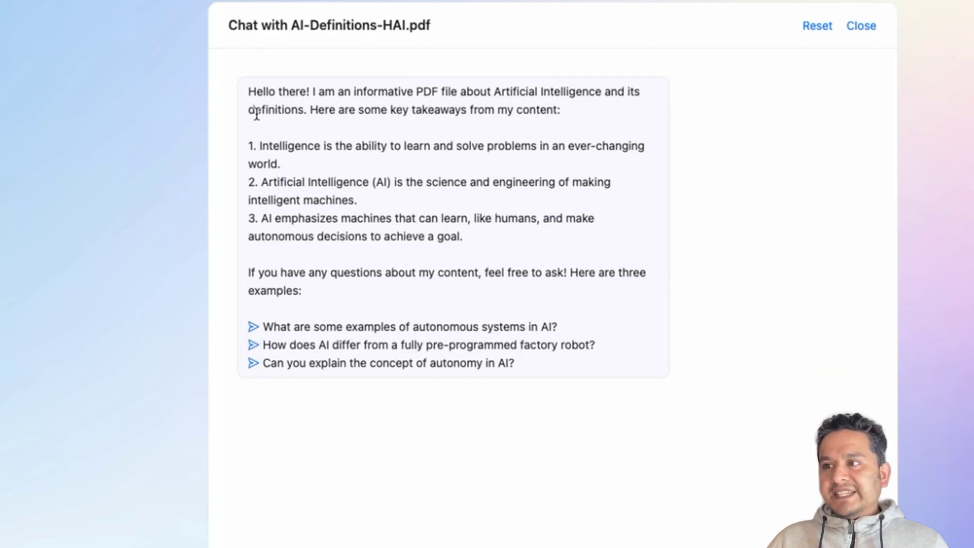
left_click_drag(246, 93, 531, 120)
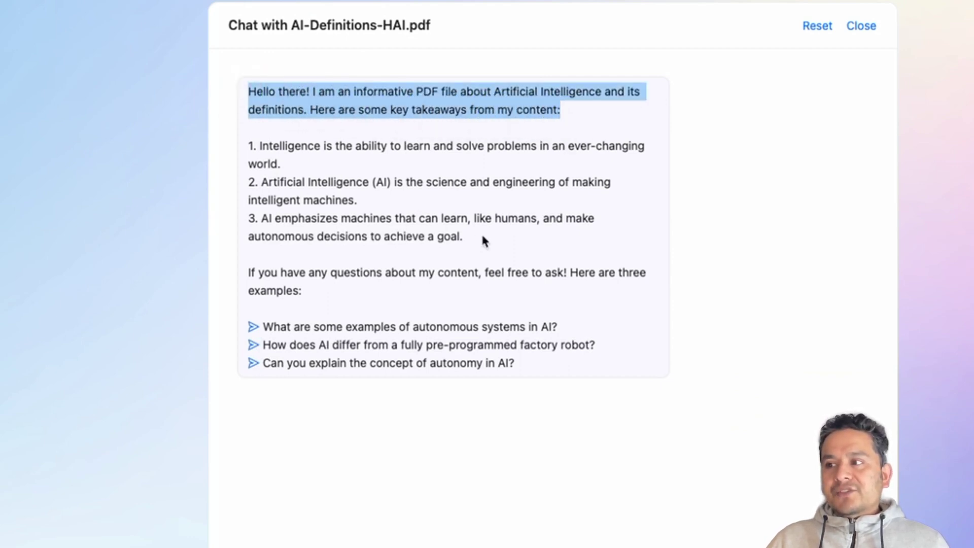
left_click_drag(481, 235, 241, 148)
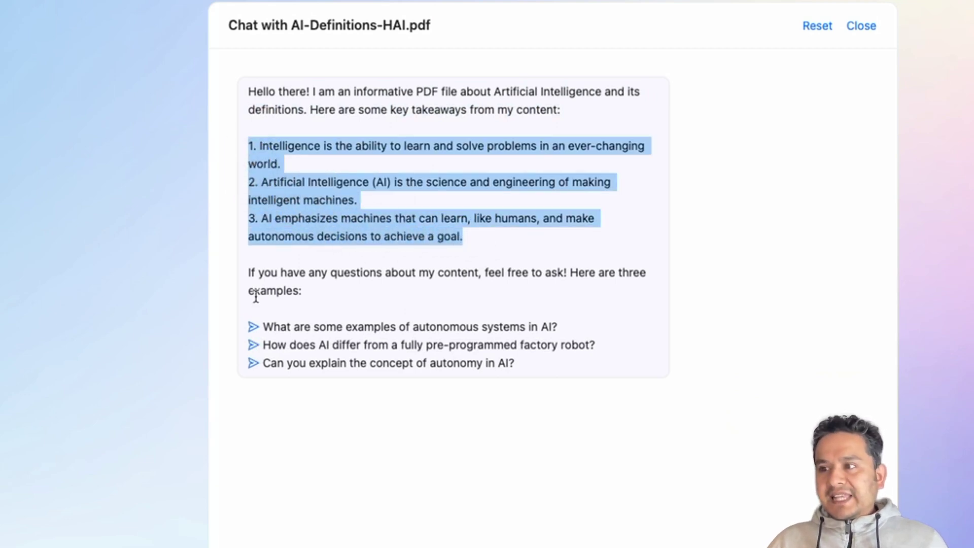
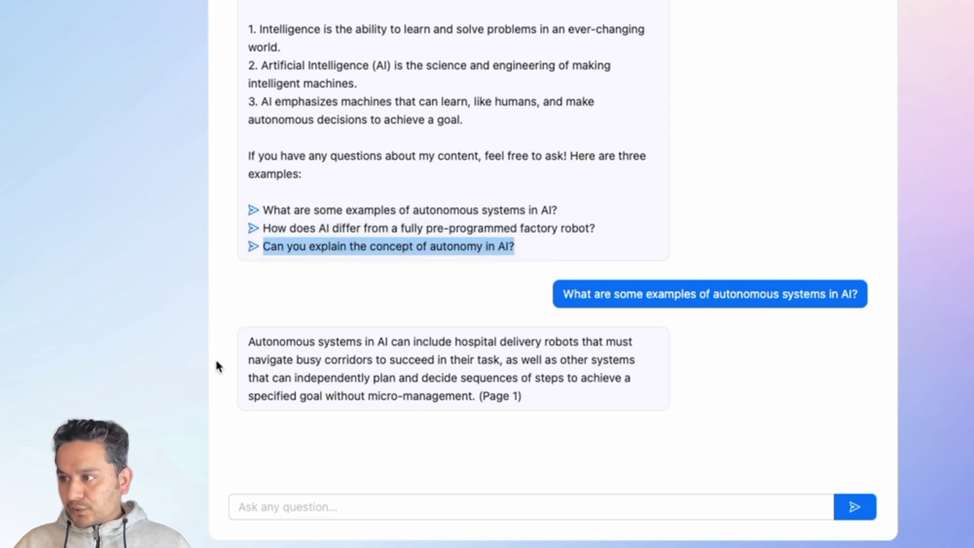
Ask the PDF chat "Can you explain the concept of autonomy in AI?".
left_click(403, 505)
type("Can you explain the concept of autonomy in AI?")
left_click(853, 506)
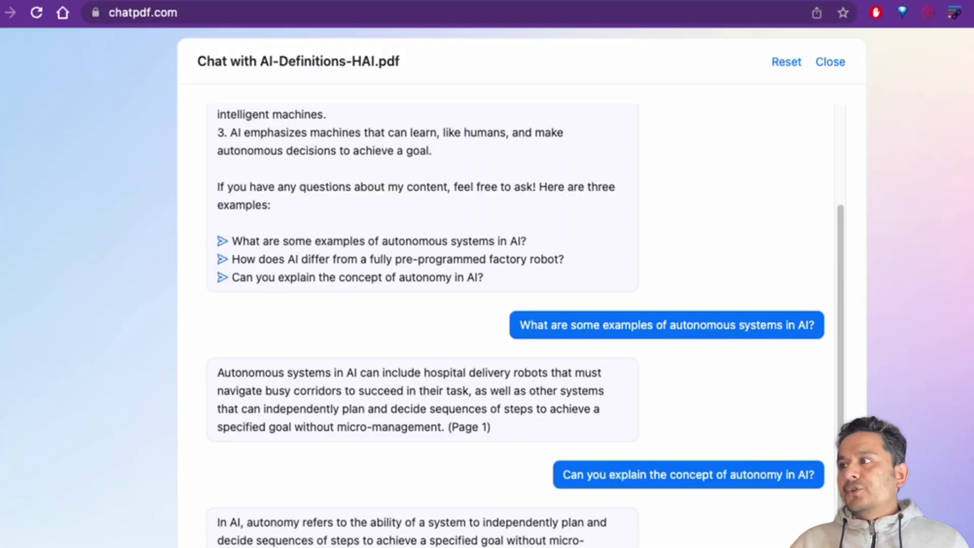
Reset the AI-Definitions-HAI.pdf conversation and close it to return to the start page.
left_click(785, 63)
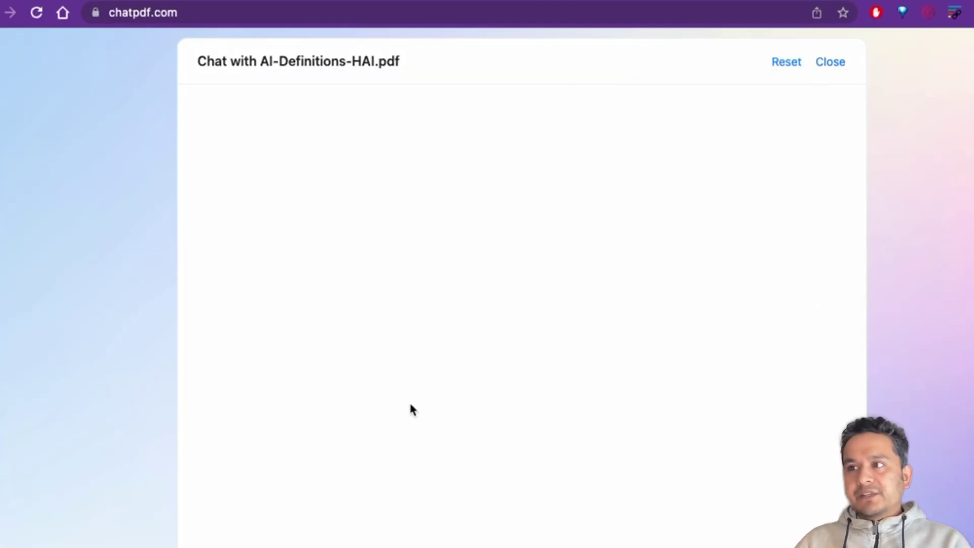
left_click(834, 76)
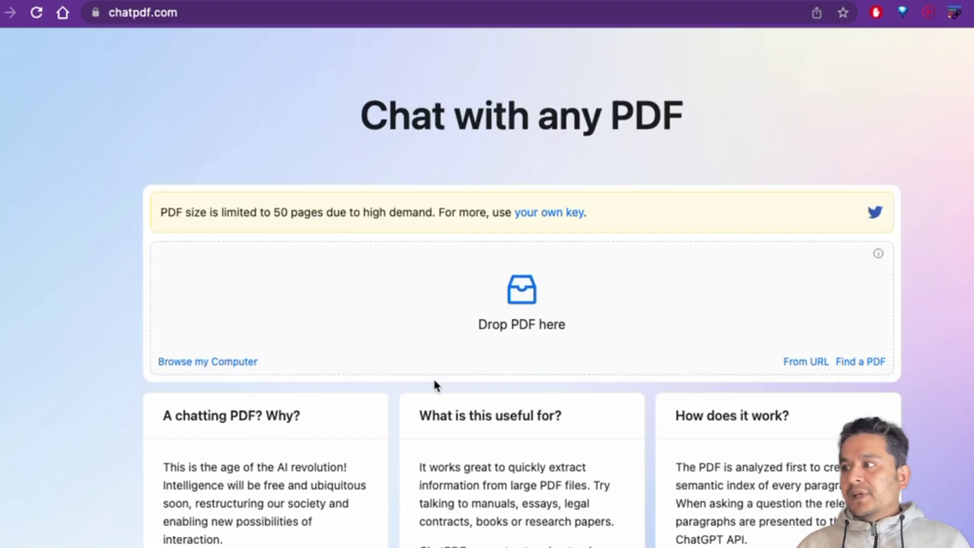
Search online PDFs for "data science" and start a chat with the "Data Science - Columbia University" document.
left_click(795, 367)
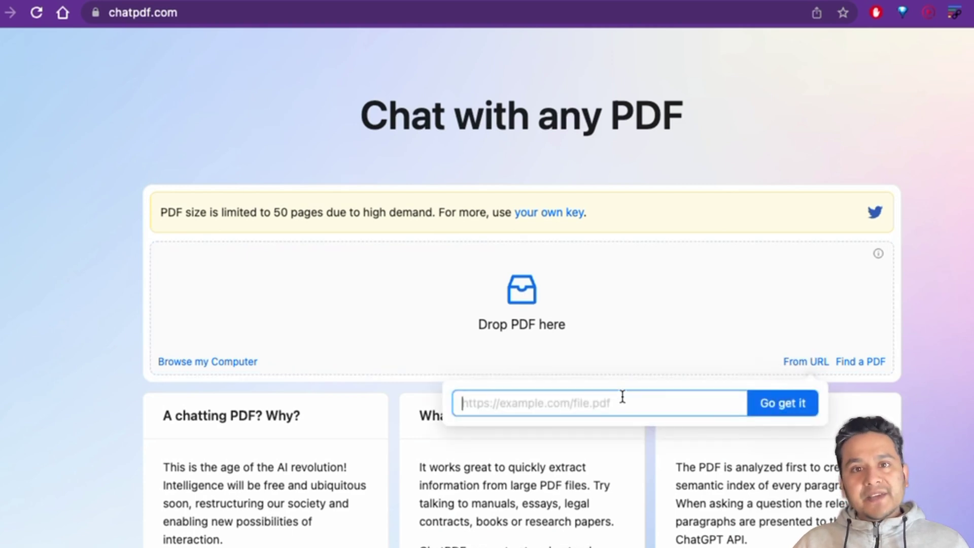
left_click(875, 364)
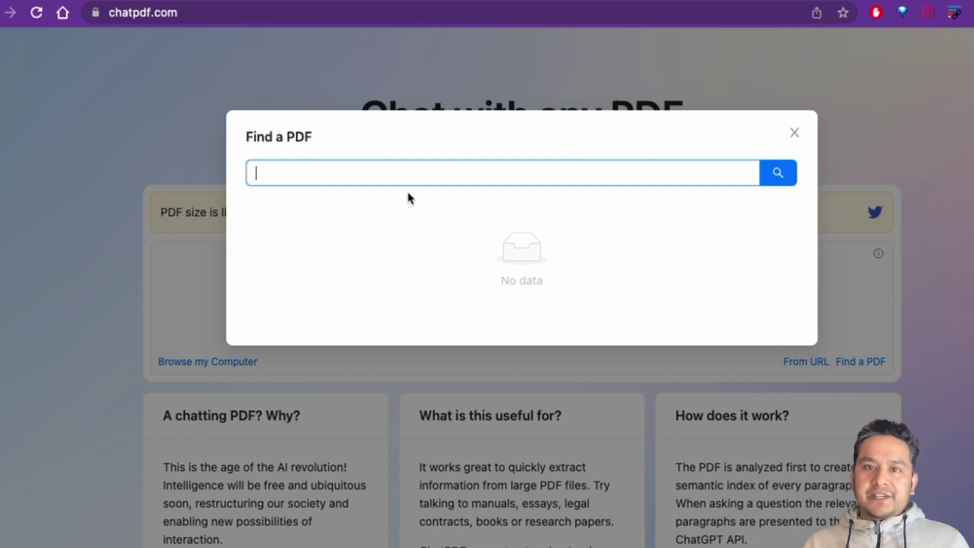
type("data sc")
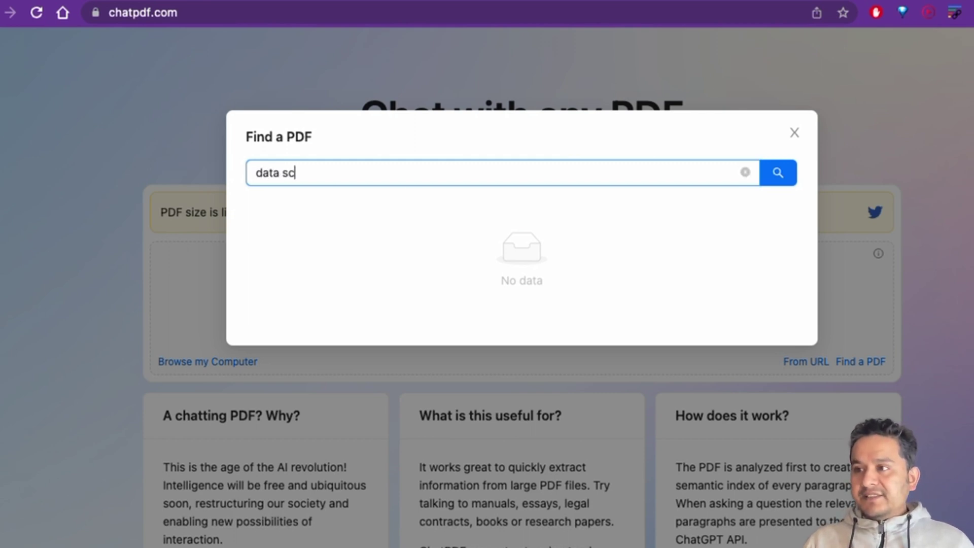
type("ience")
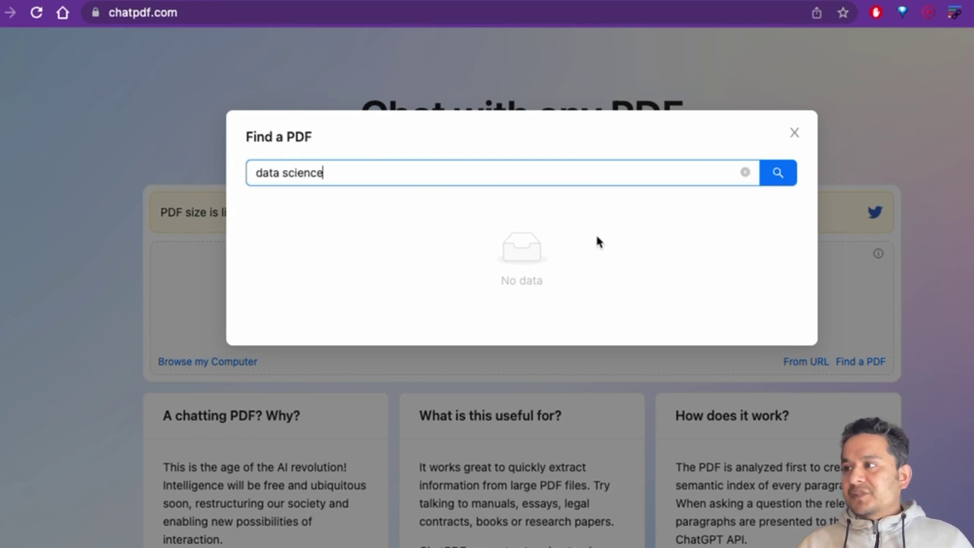
left_click(771, 174)
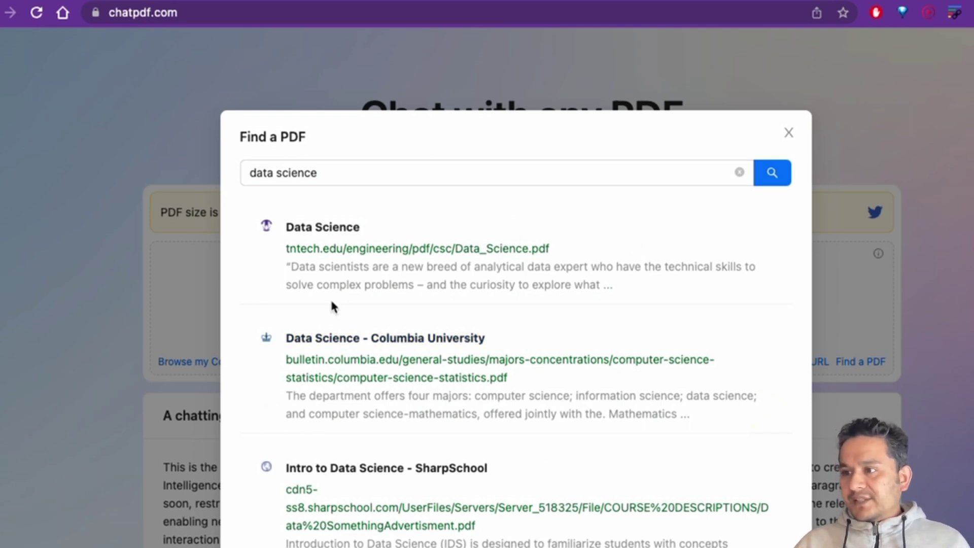
left_click(422, 343)
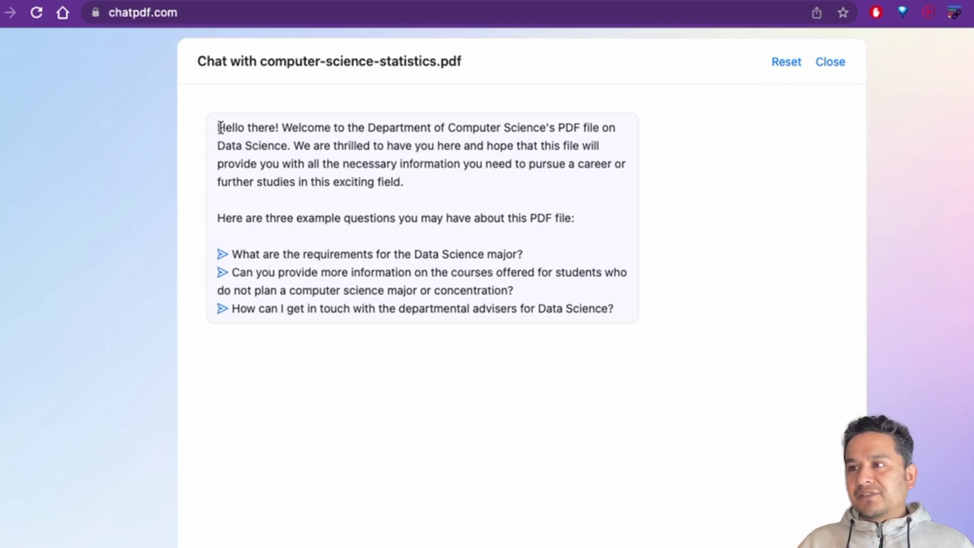
left_click_drag(220, 127, 627, 196)
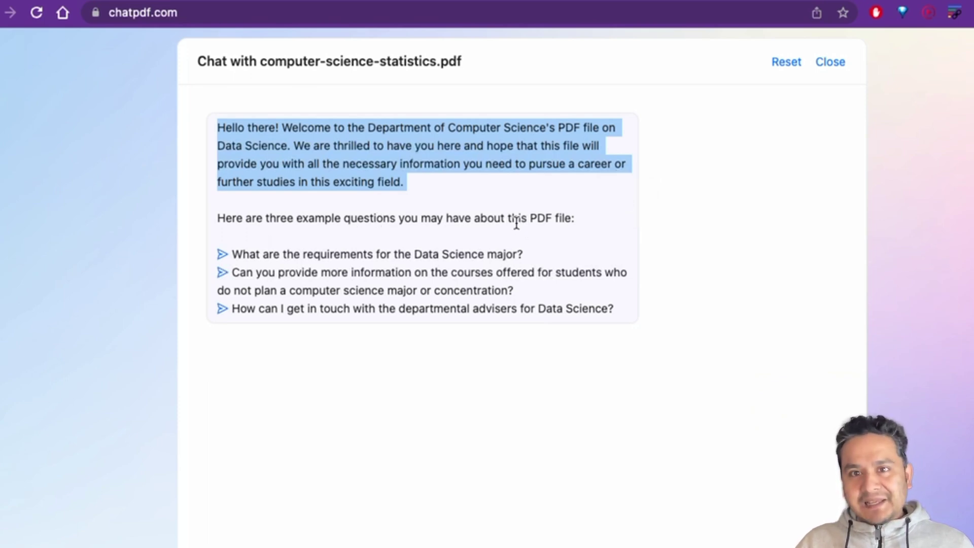
Ask the PDF chat the suggested question "What are the requirements for the Data Science major?" and read the answer with its page reference.
left_click(234, 258)
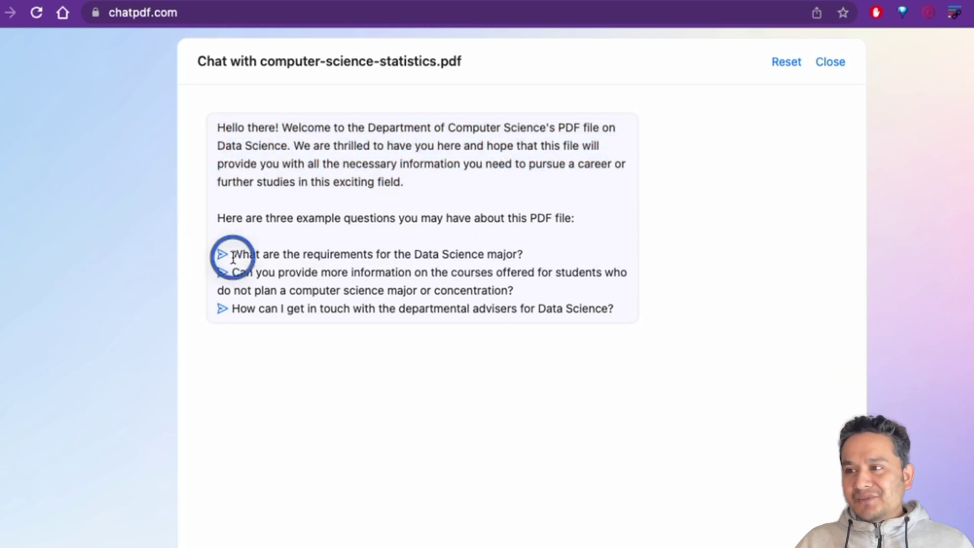
left_click_drag(233, 258, 525, 257)
key("super+c")
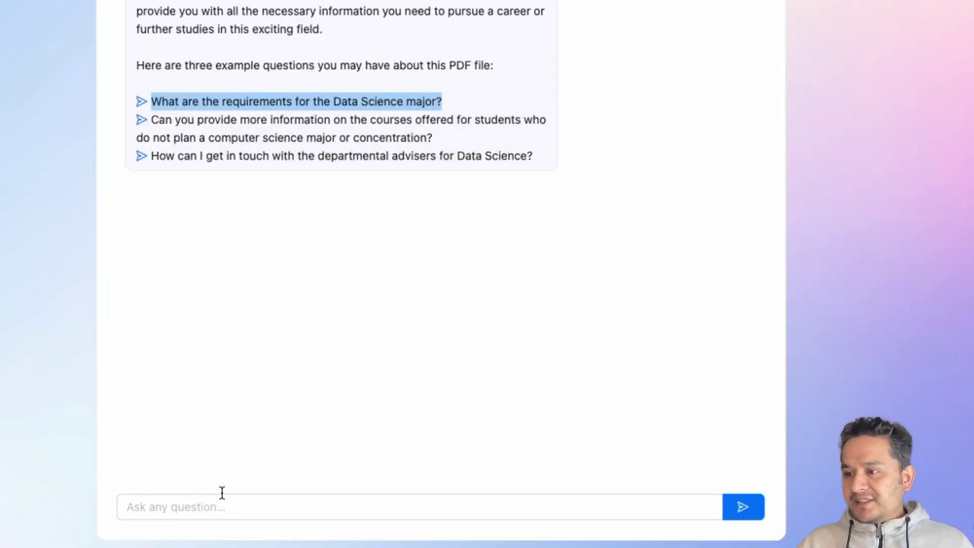
left_click(218, 497)
key("super+v")
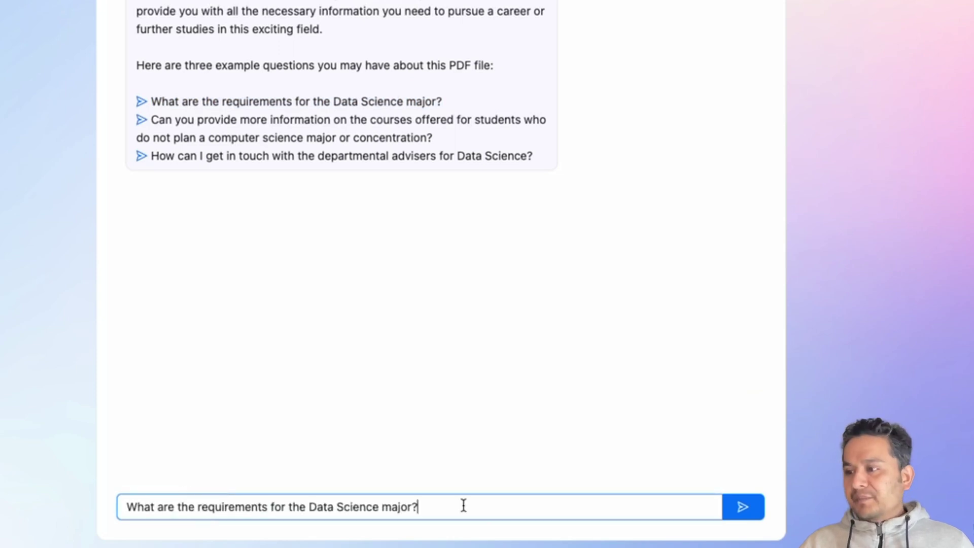
left_click(744, 507)
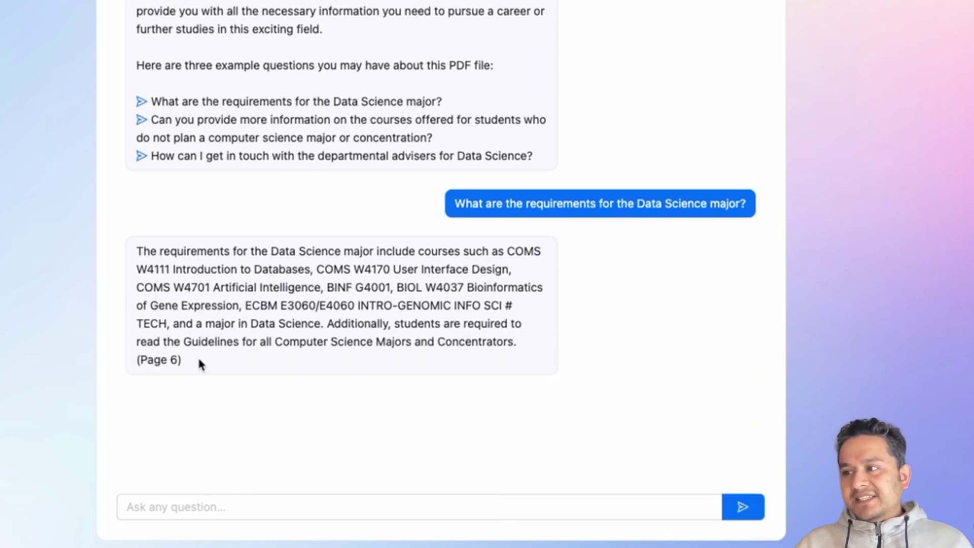
left_click_drag(189, 361, 118, 365)
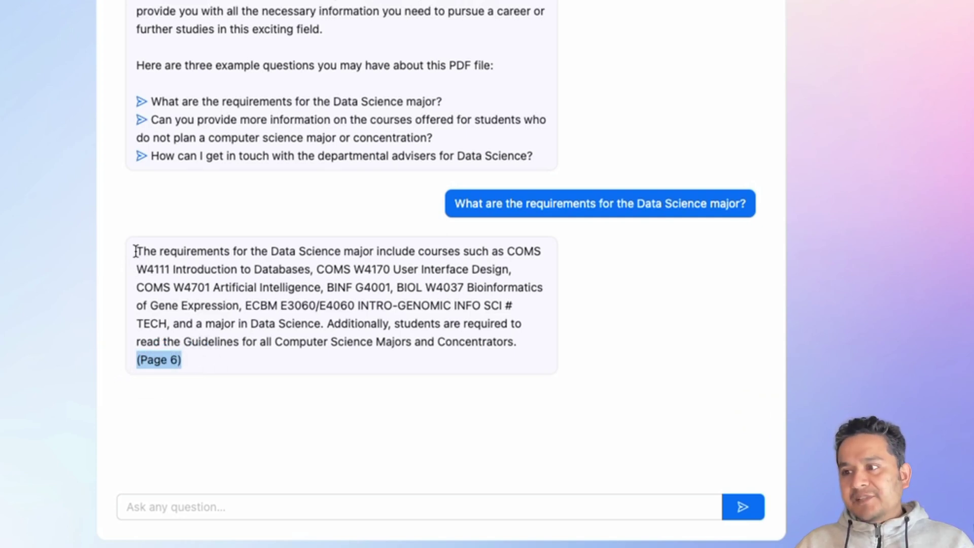
left_click_drag(136, 250, 530, 354)
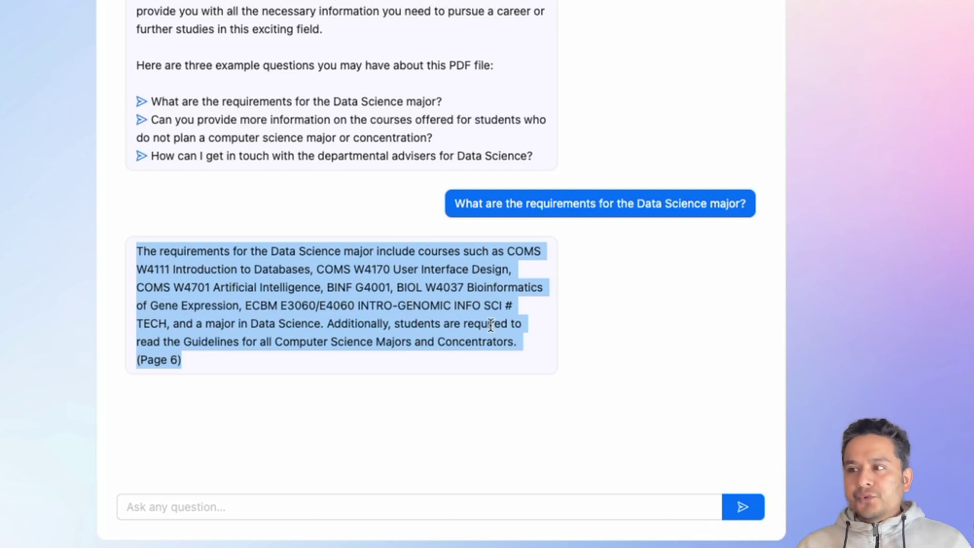
Ask the PDF chat "what is data science ?" and read through the answer with its page reference.
left_click(355, 511)
type("what is")
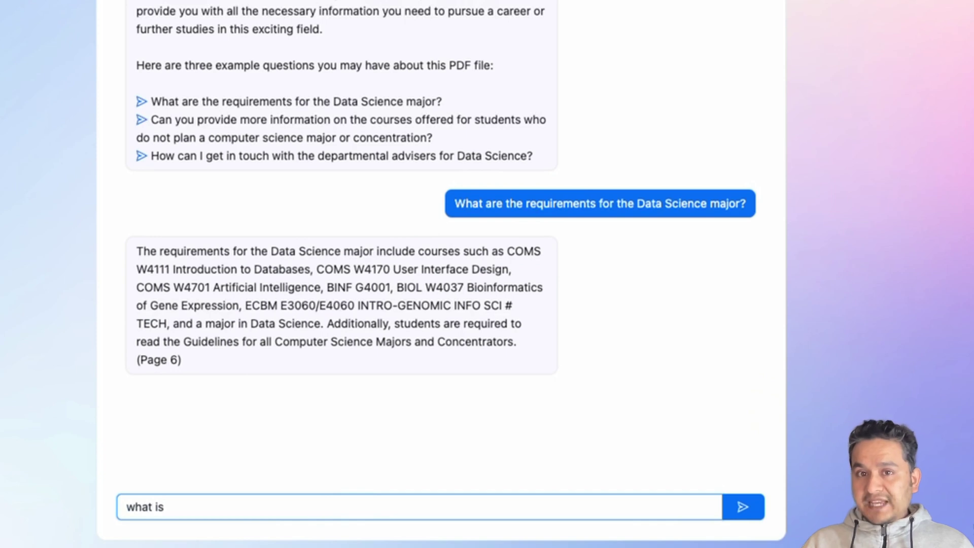
type(" data sci")
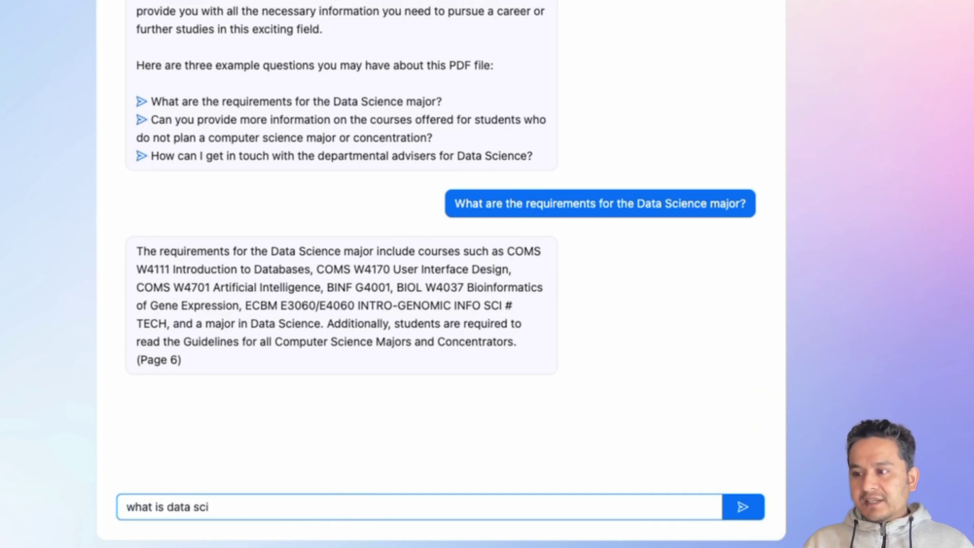
type("ence ?")
key("Return")
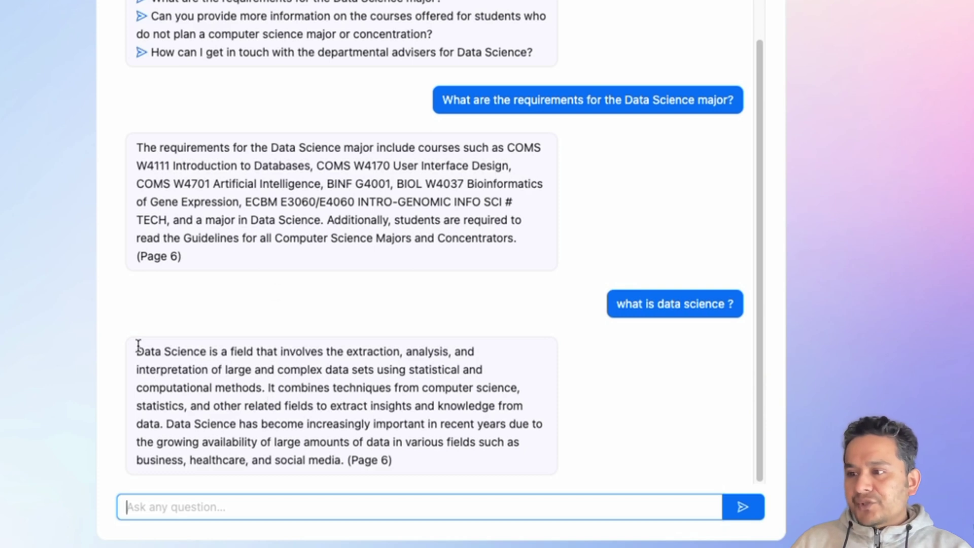
left_click_drag(136, 347, 363, 419)
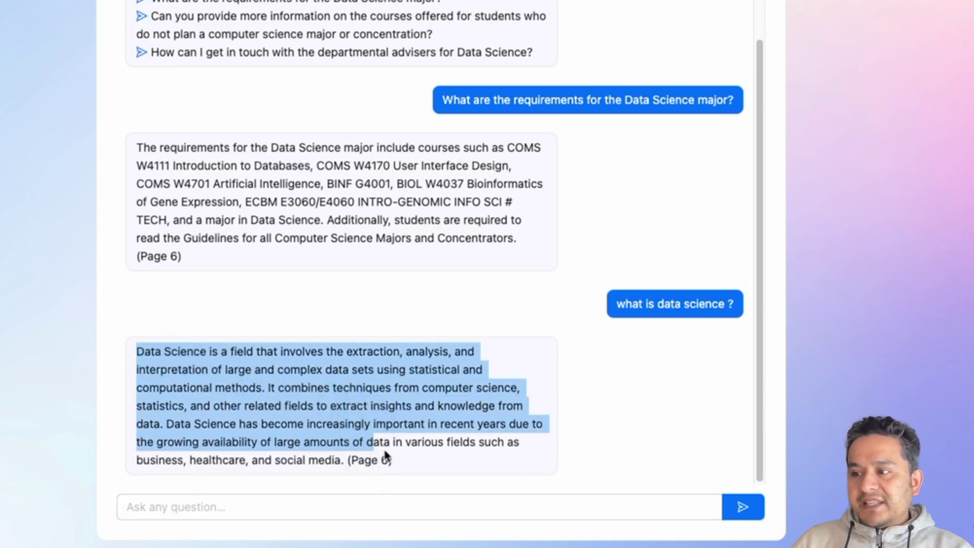
triple_click(369, 463)
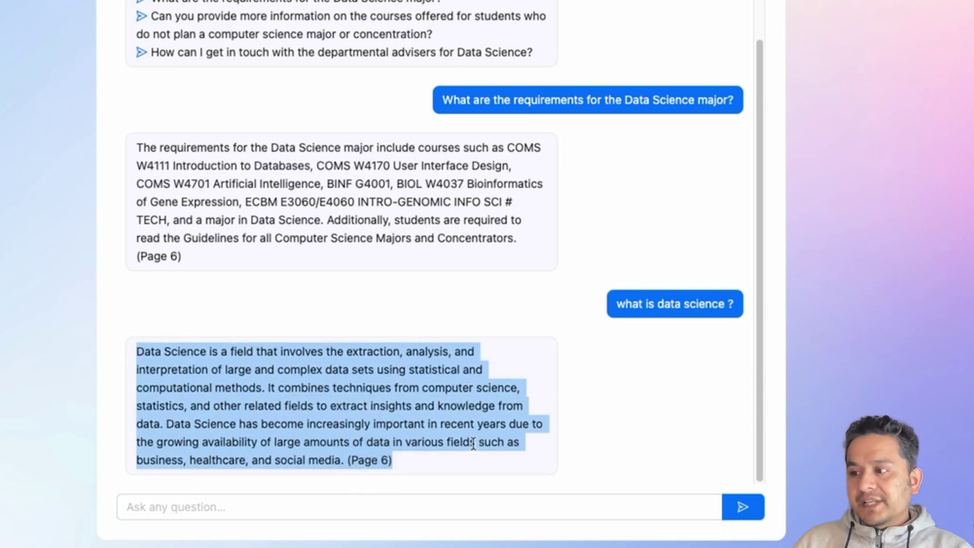
left_click(452, 456)
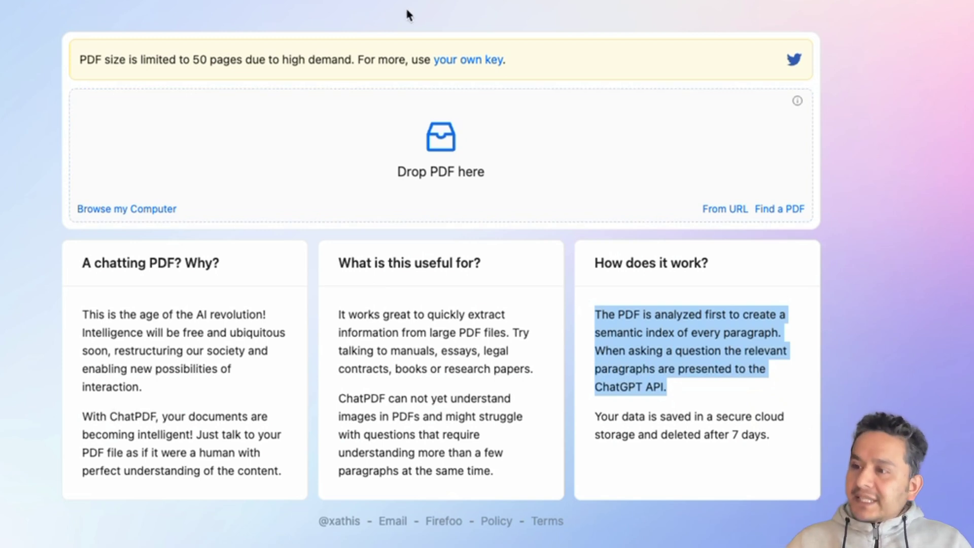
Show the instructions for using your own OpenAI API key, and view the author's profile summary on the ChatPDF announcement tweet.
left_click(459, 61)
left_click(370, 147)
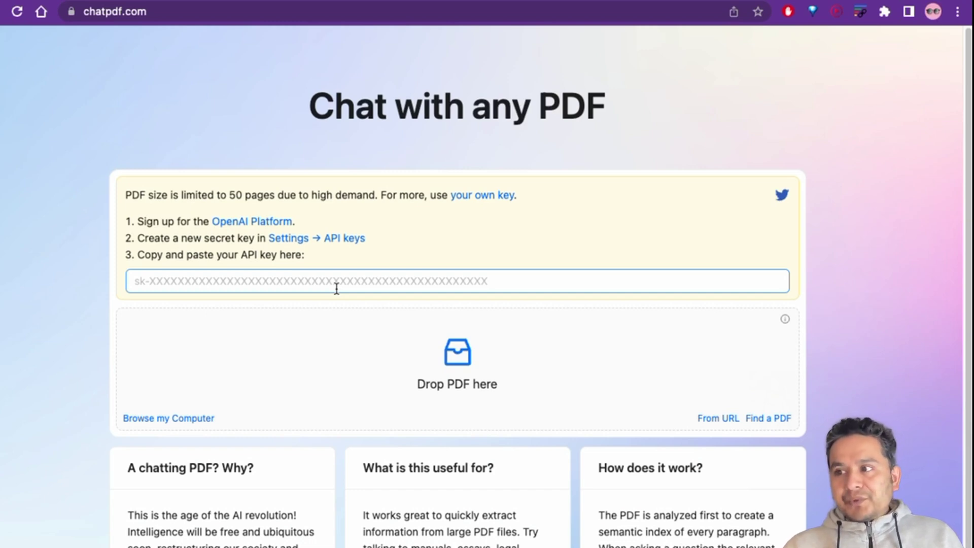
left_click(308, 249)
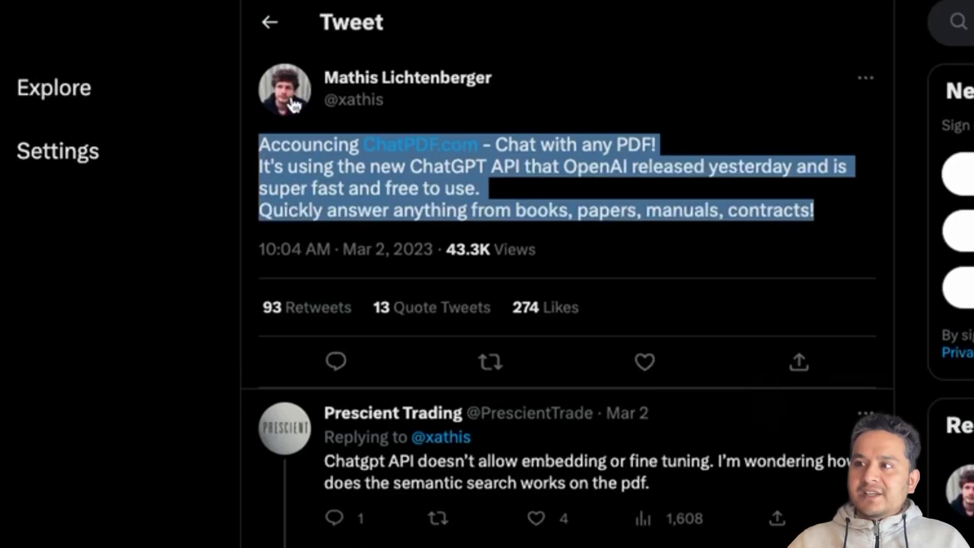
mouse_move(312, 120)
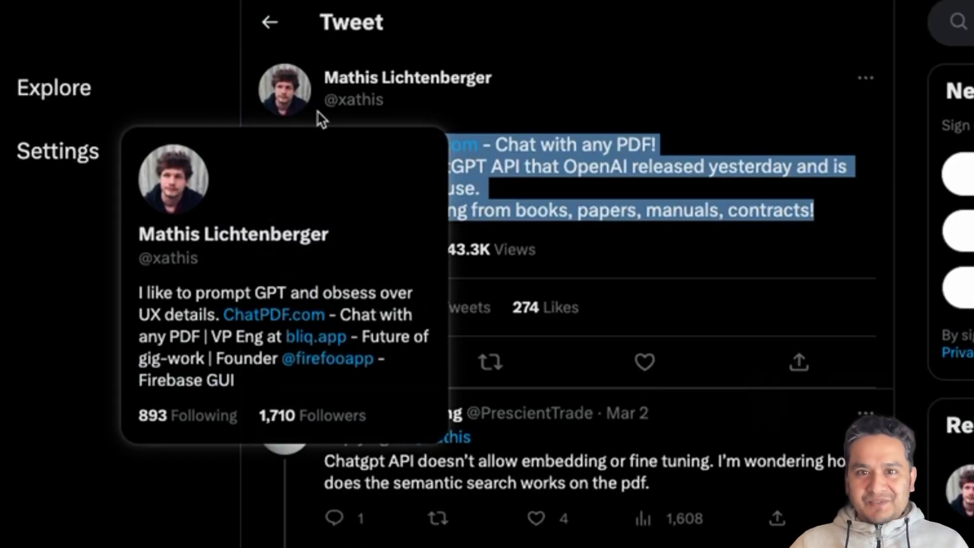